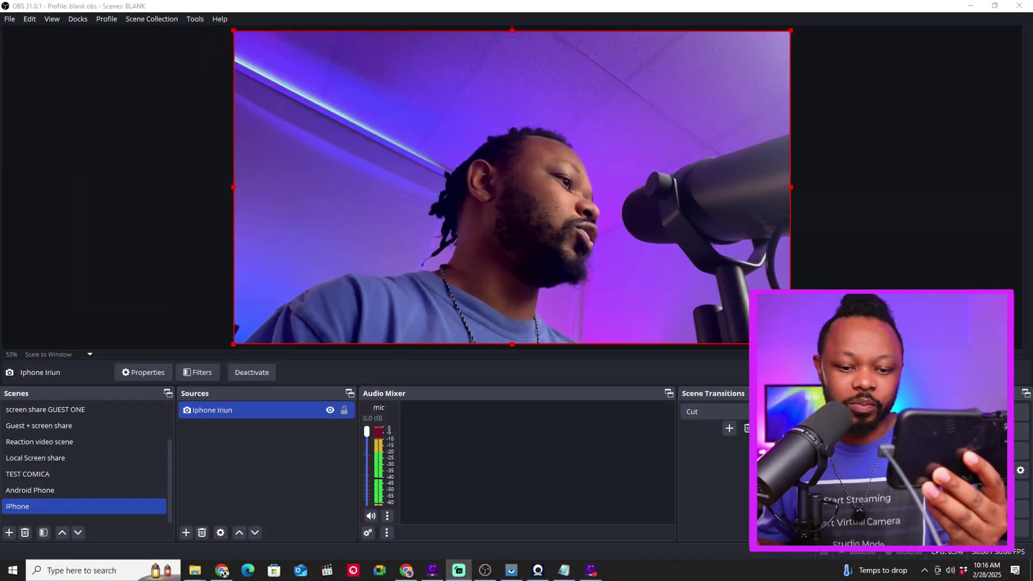
Switch between the Android Phone and IPhone scenes, finishing on the Android Phone scene
{"action": "left_click", "coordinate": [73, 490]}
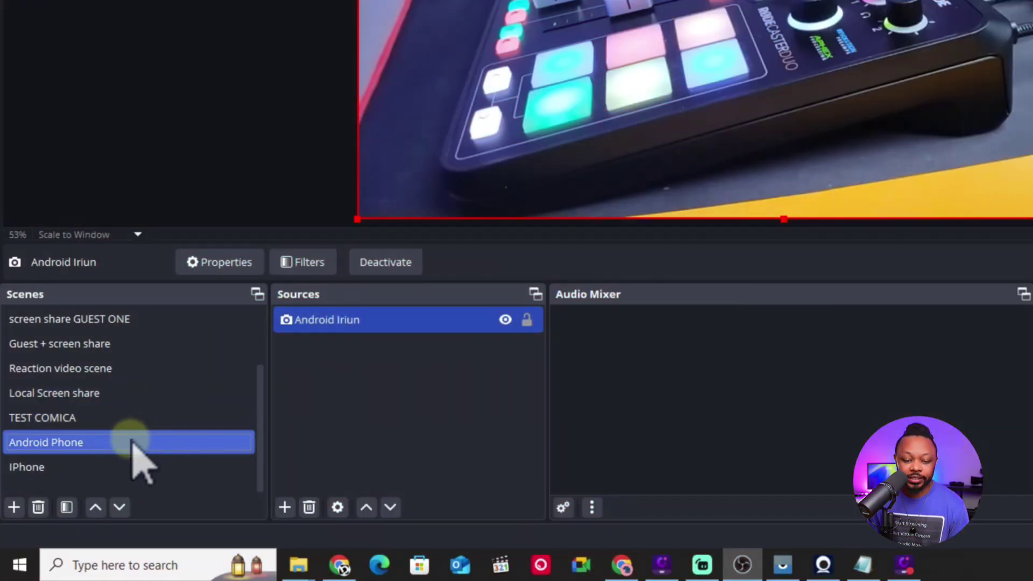
{"action": "left_click", "coordinate": [114, 422]}
{"action": "left_click", "coordinate": [85, 445]}
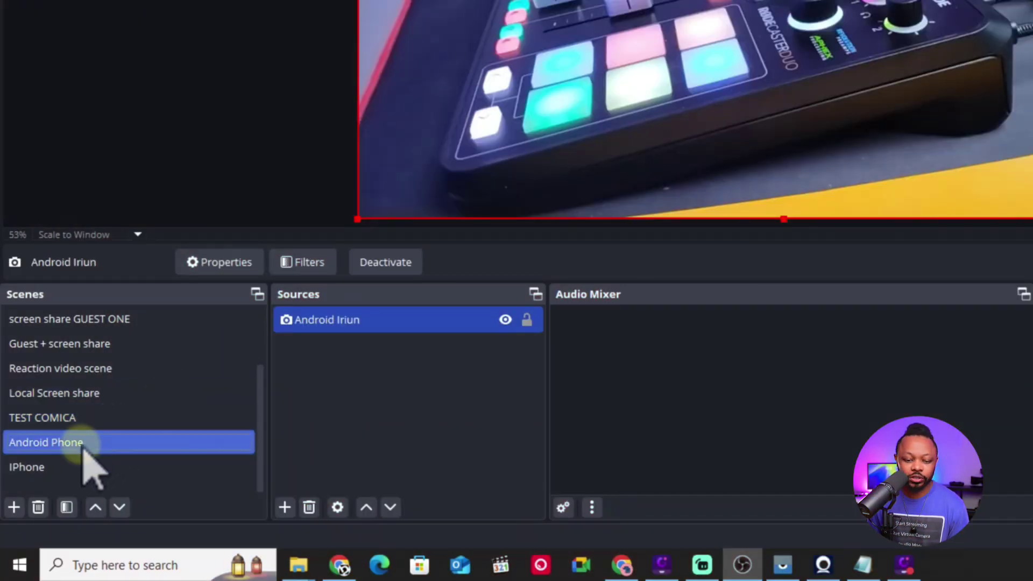
{"action": "left_click", "coordinate": [65, 468]}
{"action": "left_click", "coordinate": [80, 443]}
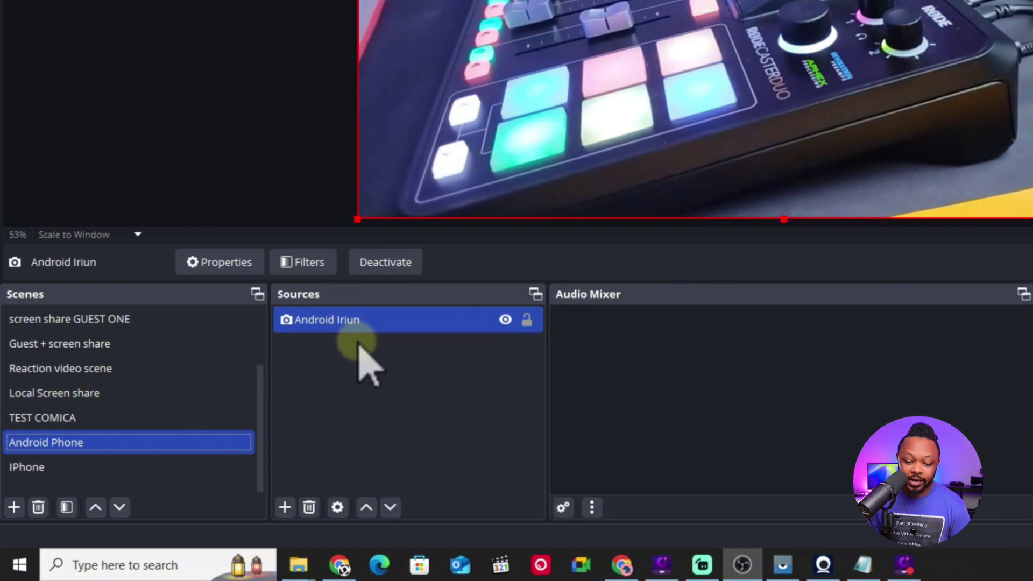
Add a new Audio Input Capture source named MIC to the Android Phone scene, with Microphone (Iriun Webcam) as its device
{"action": "left_click", "coordinate": [284, 506]}
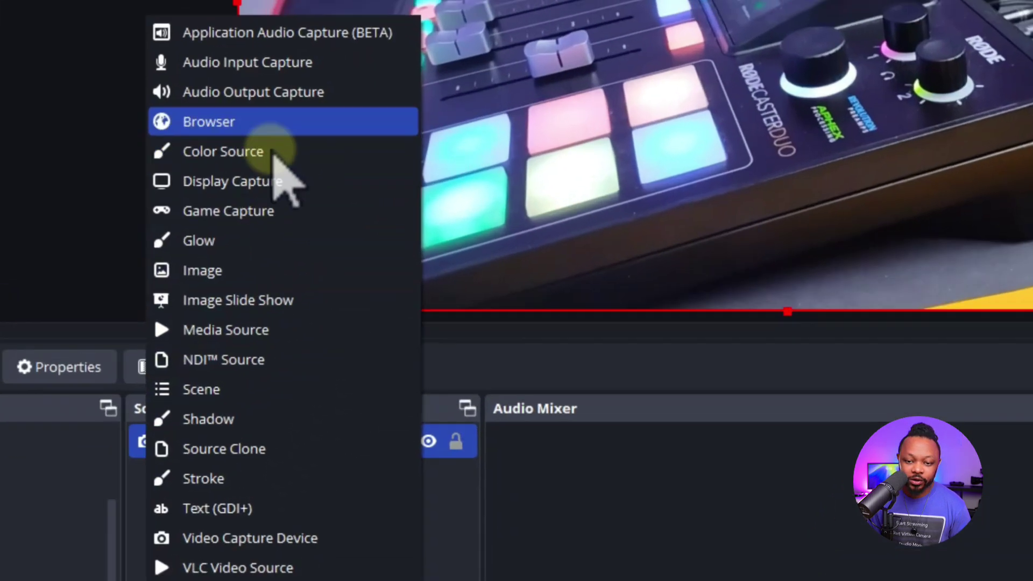
{"action": "left_click", "coordinate": [278, 67]}
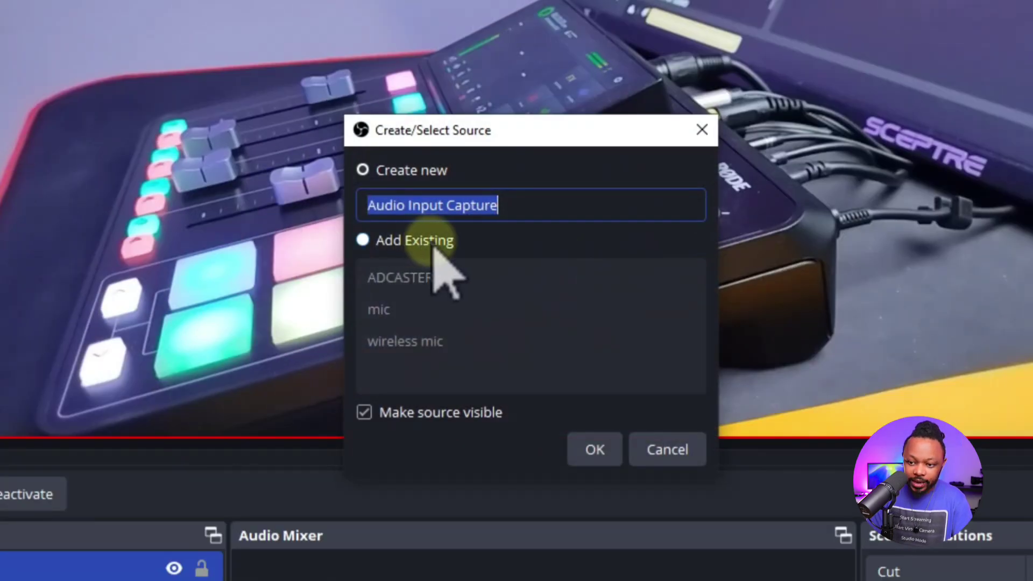
{"action": "type", "text": "MIC"}
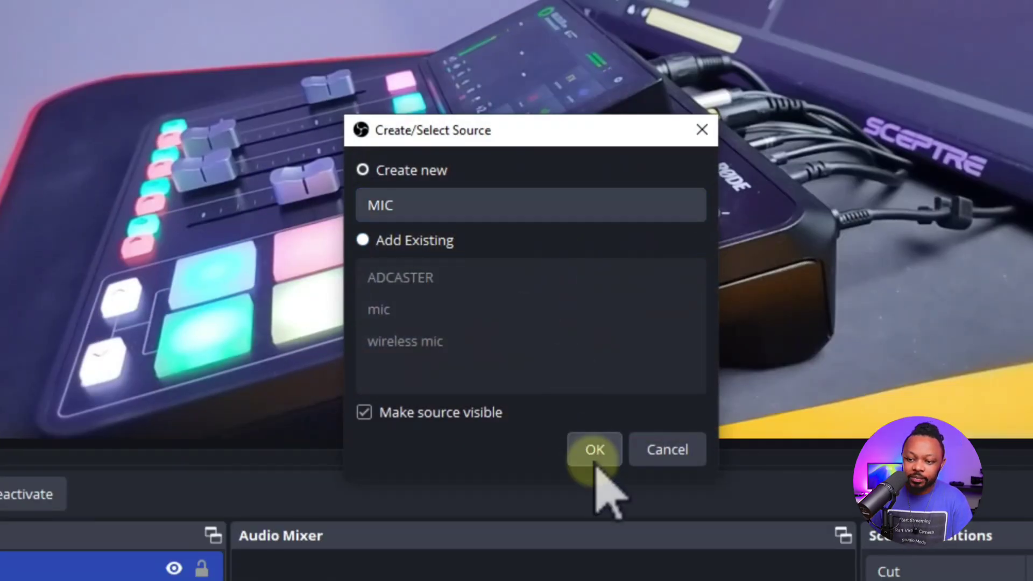
{"action": "left_click", "coordinate": [595, 450]}
{"action": "left_click", "coordinate": [385, 82]}
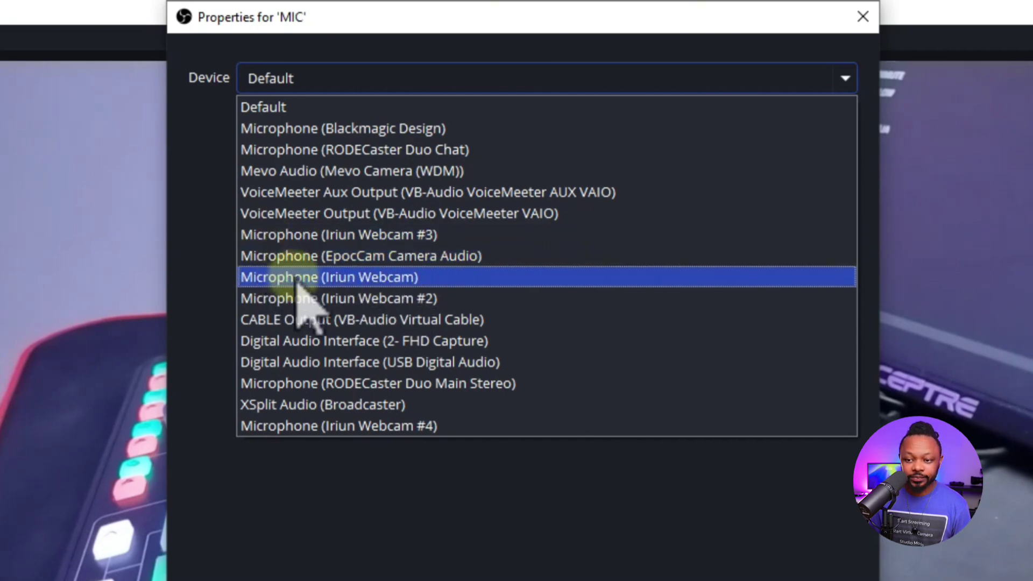
{"action": "left_click", "coordinate": [365, 277]}
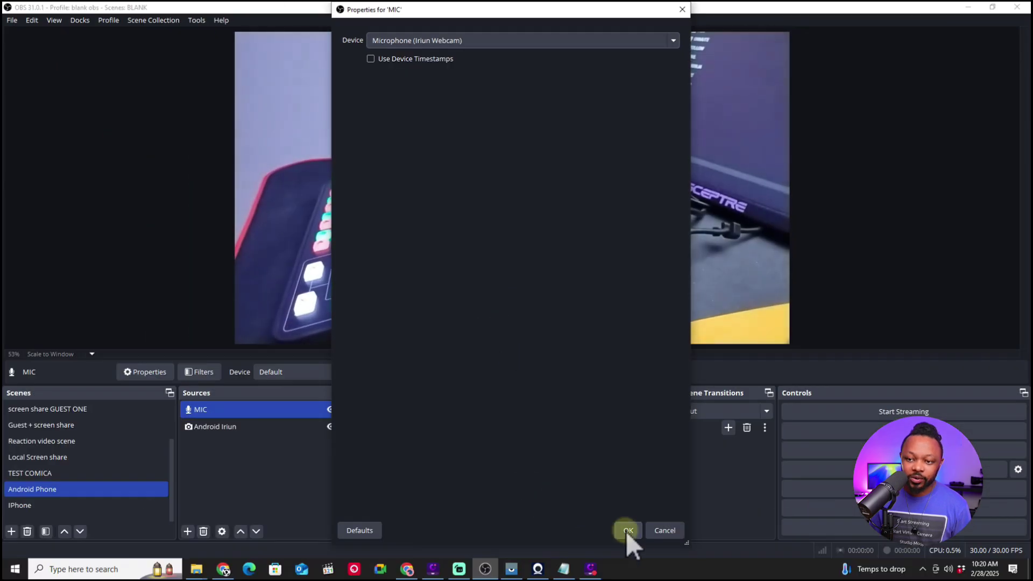
{"action": "left_click", "coordinate": [628, 530]}
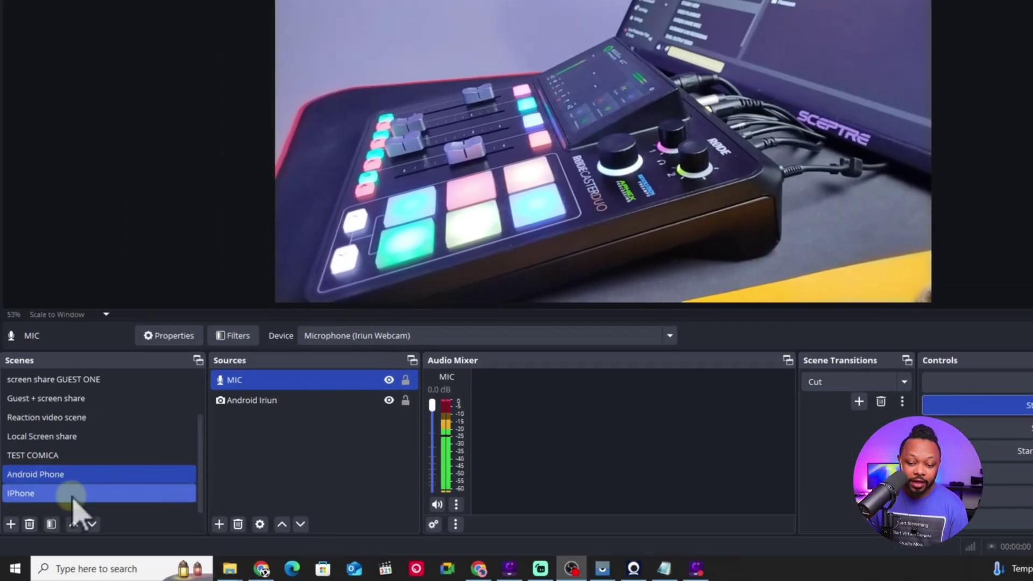
Add a new Audio Input Capture source named iphone audio to the IPhone scene, with Microphone (Iriun Webcam #2) as its device
{"action": "left_click", "coordinate": [73, 494]}
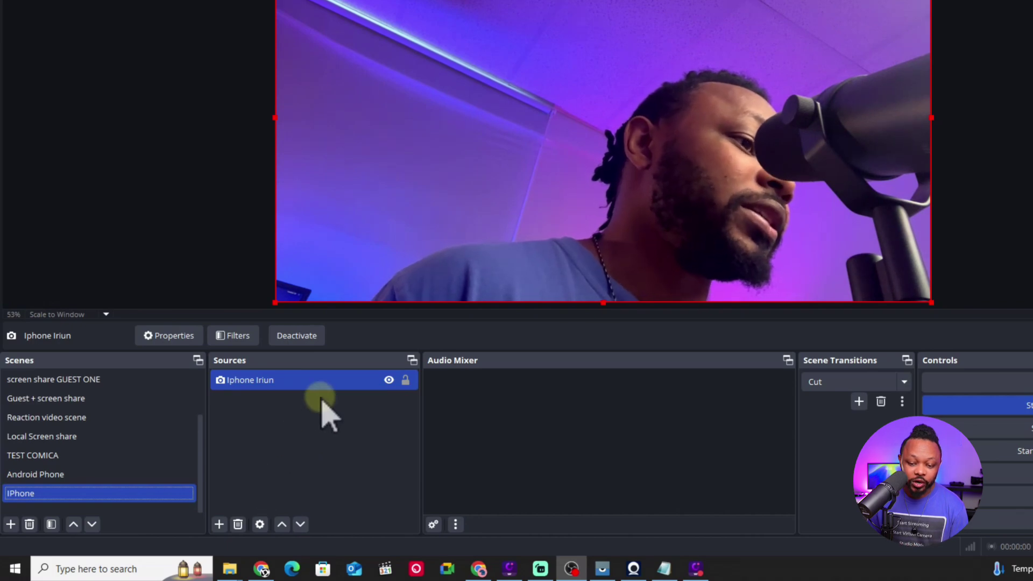
{"action": "left_click", "coordinate": [219, 524]}
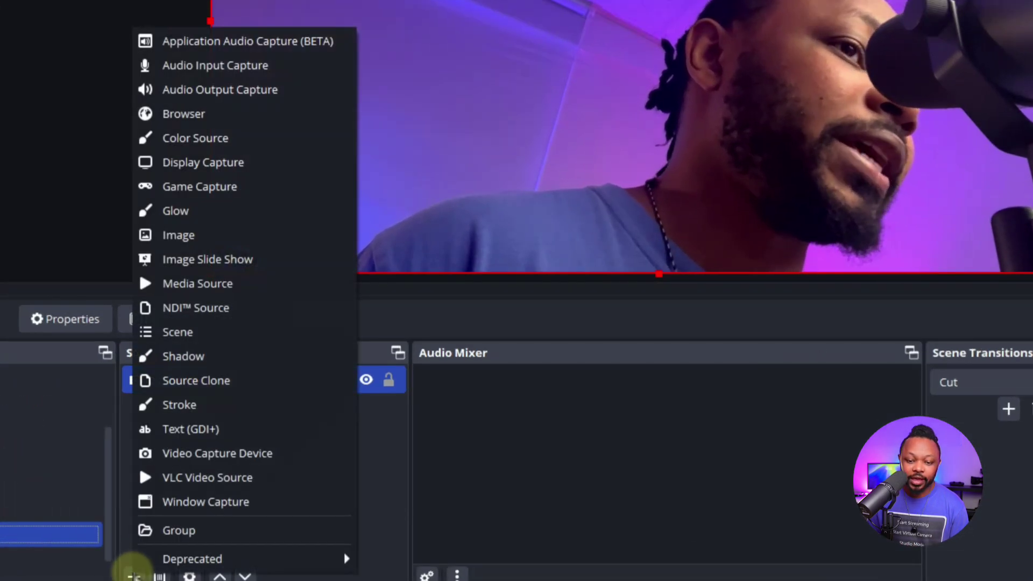
{"action": "left_click", "coordinate": [240, 66]}
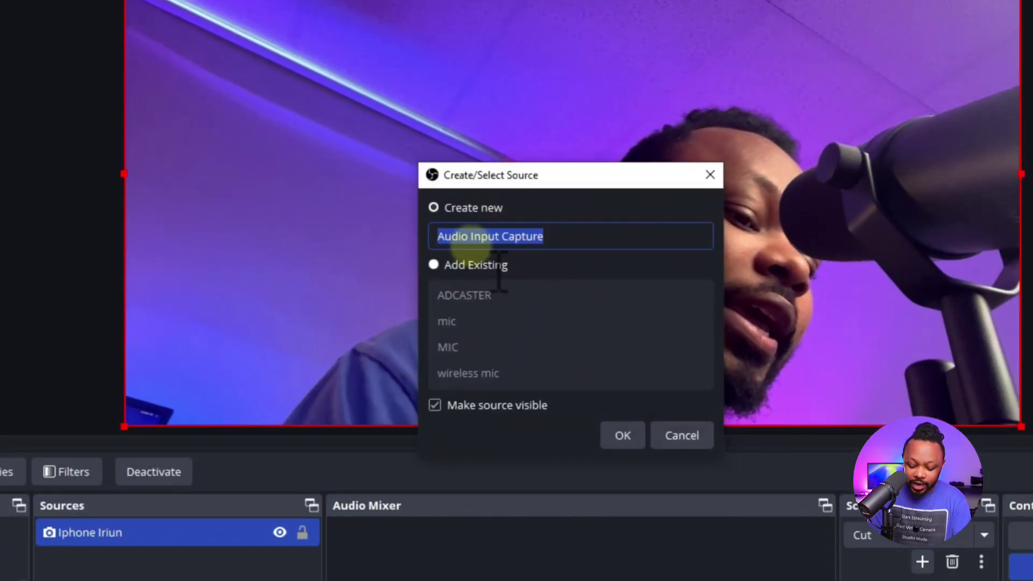
{"action": "type", "text": "iphone audio"}
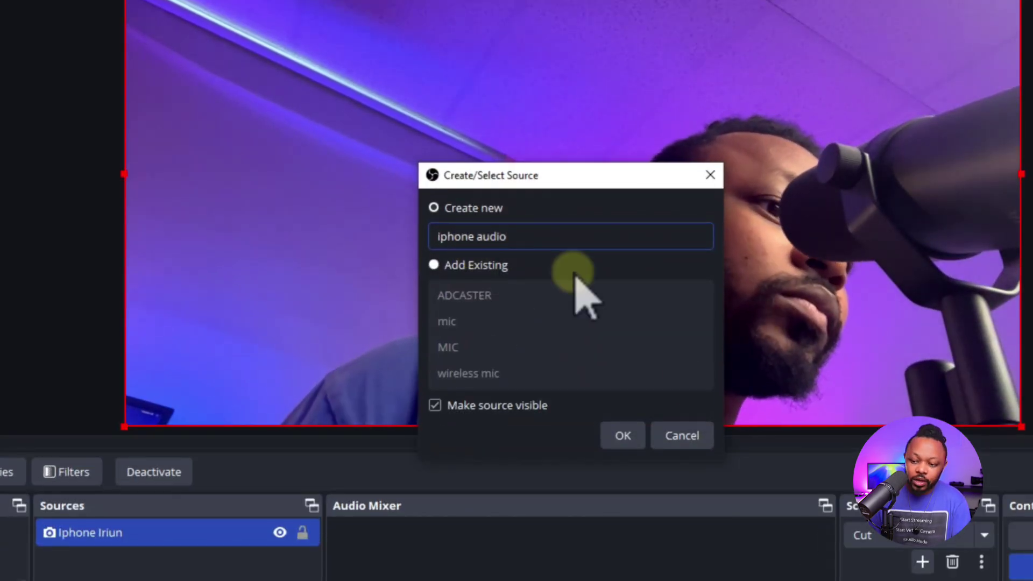
{"action": "left_click", "coordinate": [622, 436]}
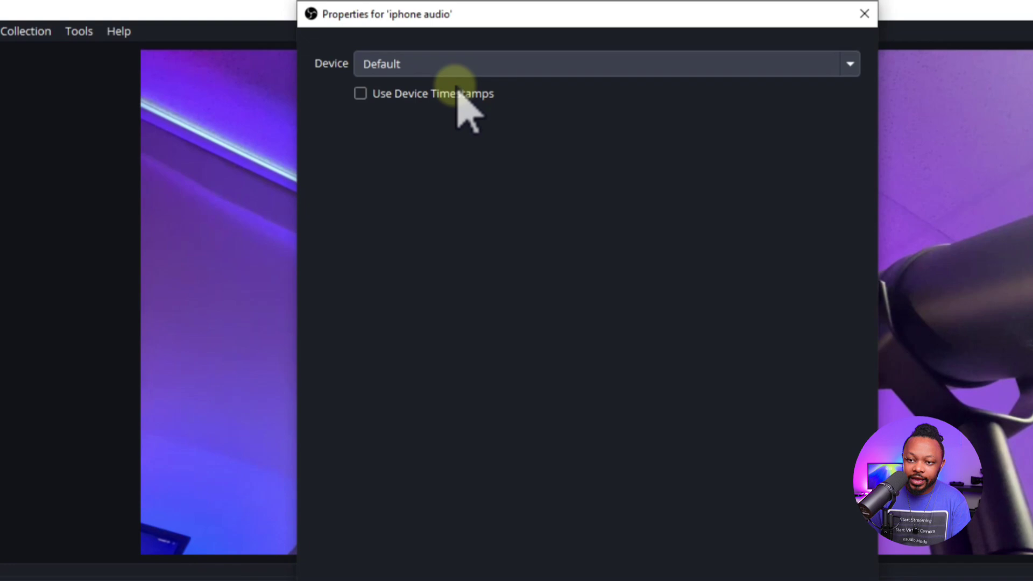
{"action": "left_click", "coordinate": [450, 64]}
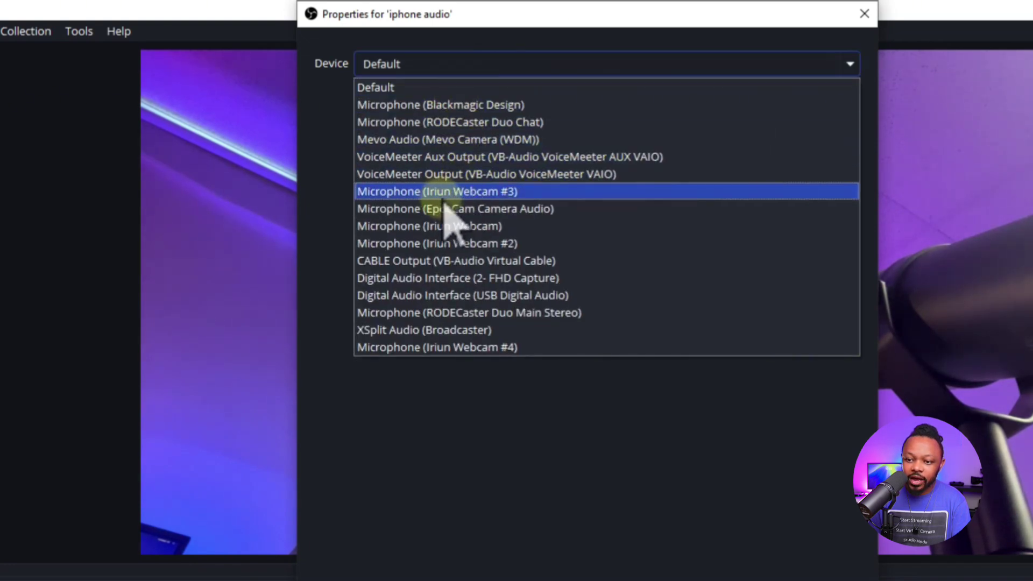
{"action": "left_click", "coordinate": [432, 245]}
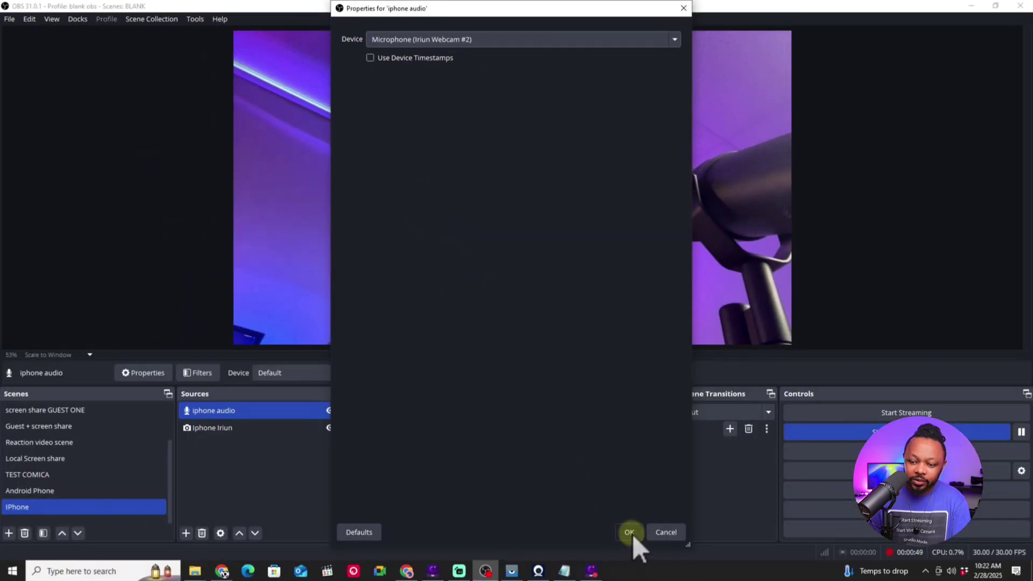
{"action": "left_click", "coordinate": [629, 532]}
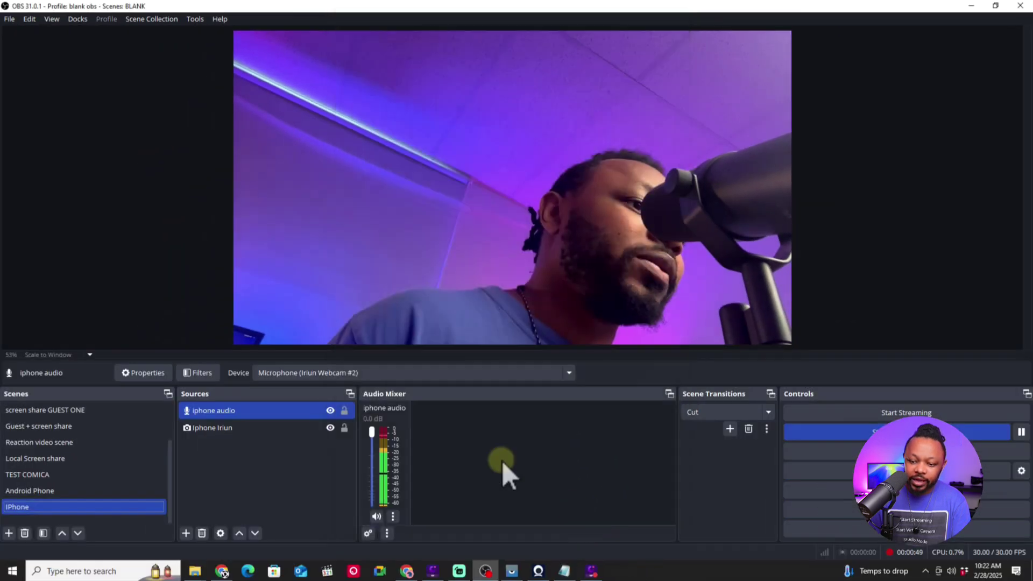
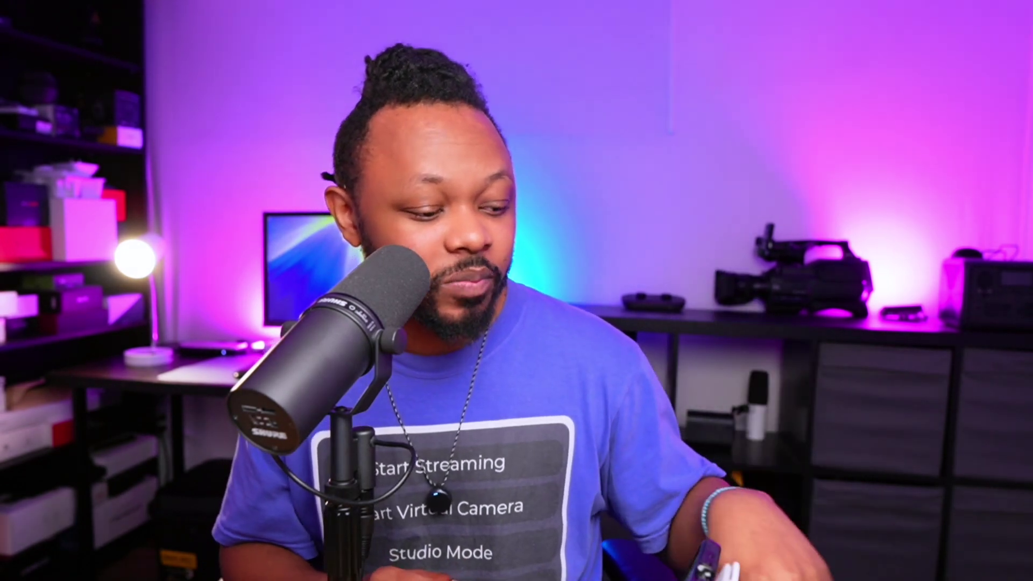
Remove the MIC source from the Android Phone scene
{"action": "left_click", "coordinate": [53, 558]}
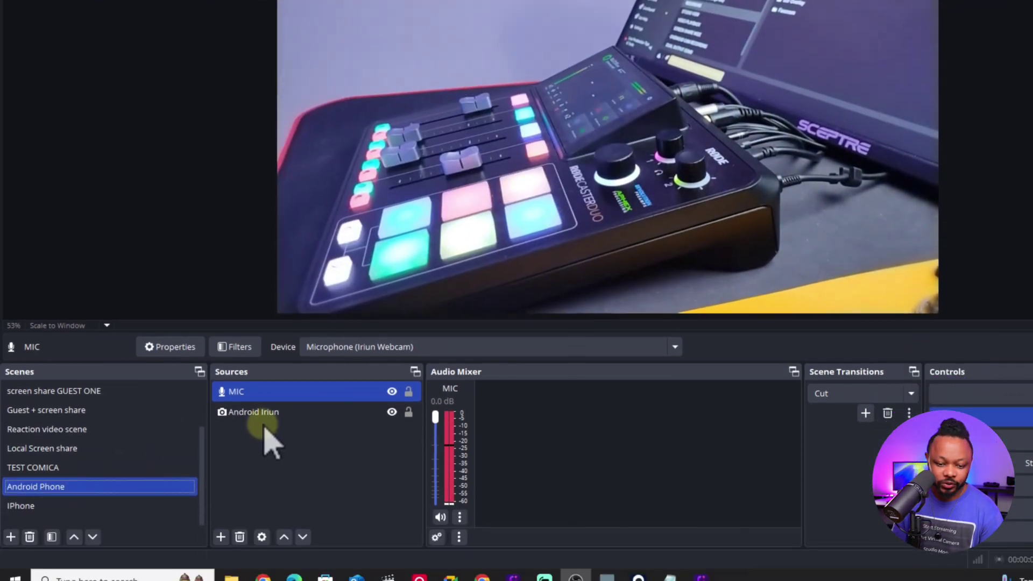
{"action": "left_click", "coordinate": [304, 484]}
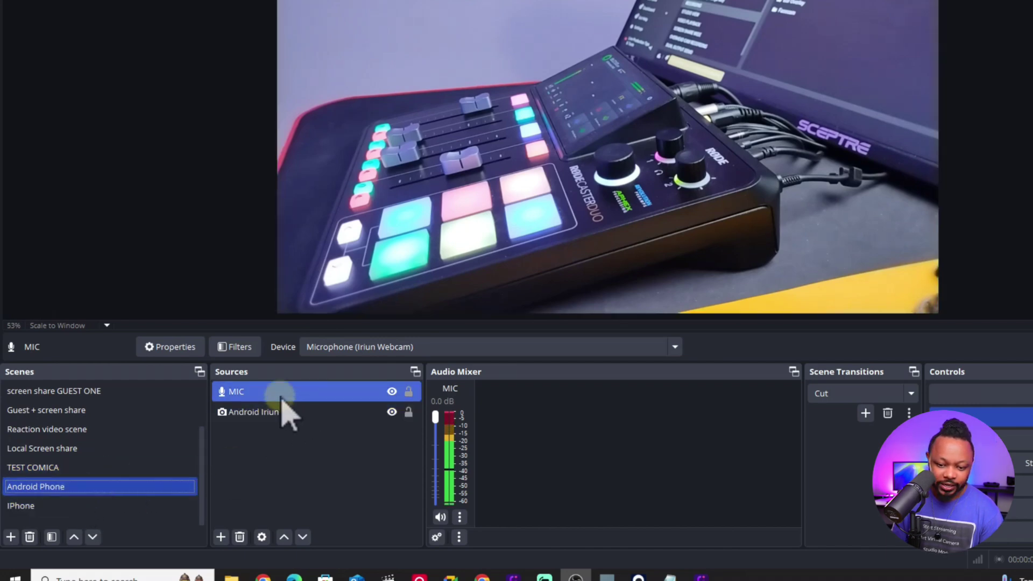
{"action": "left_click", "coordinate": [239, 537]}
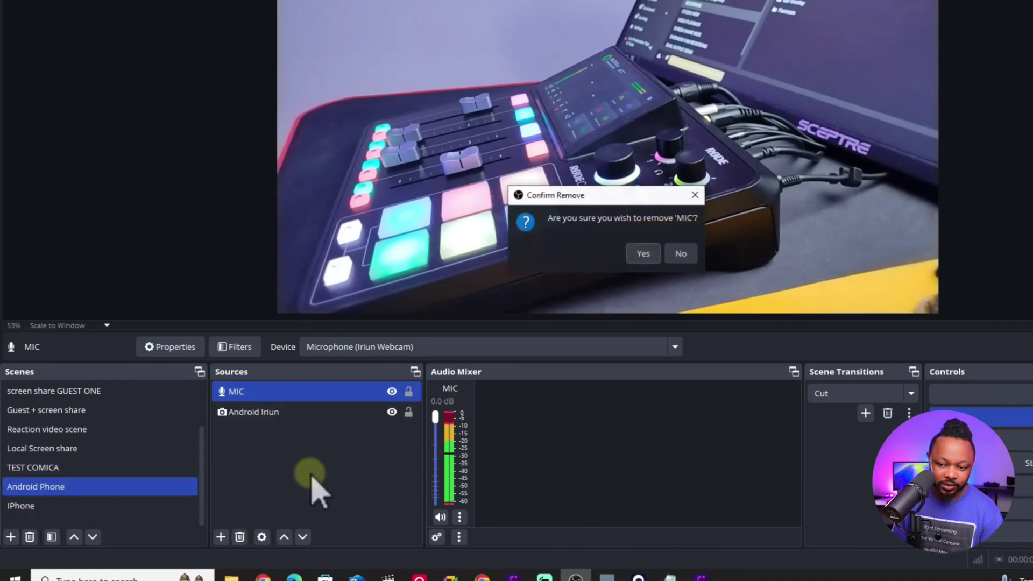
{"action": "left_click", "coordinate": [643, 254]}
Add a new Audio Input Capture source named Mic interface to the Android Phone scene, using the Microphone (RODECaster Duo Main Stereo) device
{"action": "left_click", "coordinate": [221, 537]}
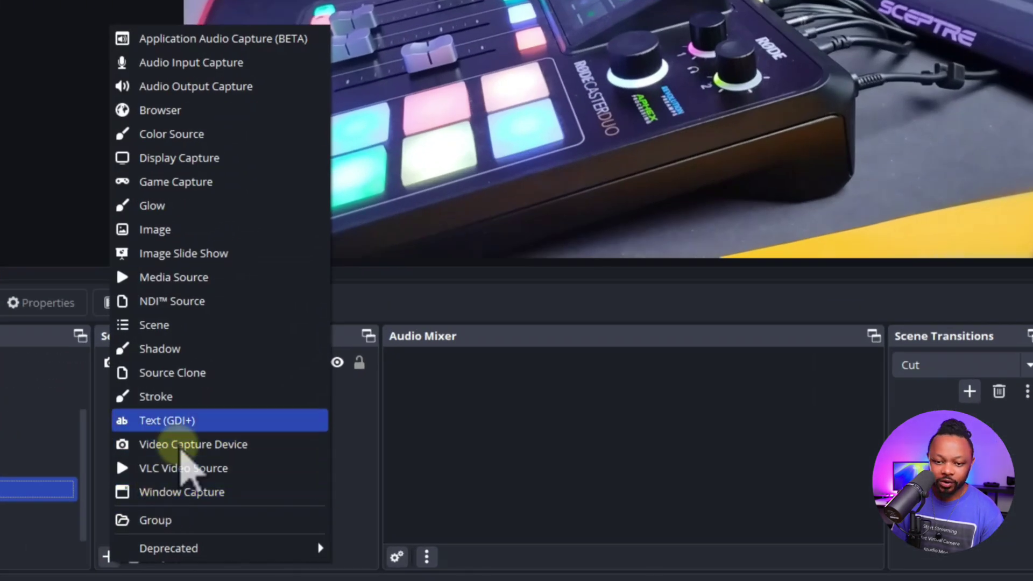
{"action": "left_click", "coordinate": [208, 64]}
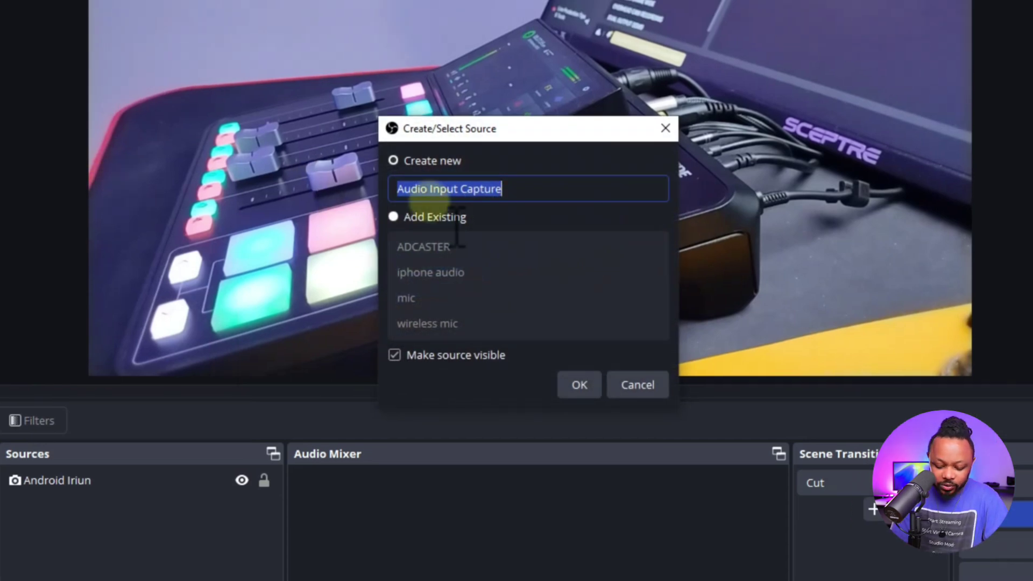
{"action": "type", "text": "Mic interface"}
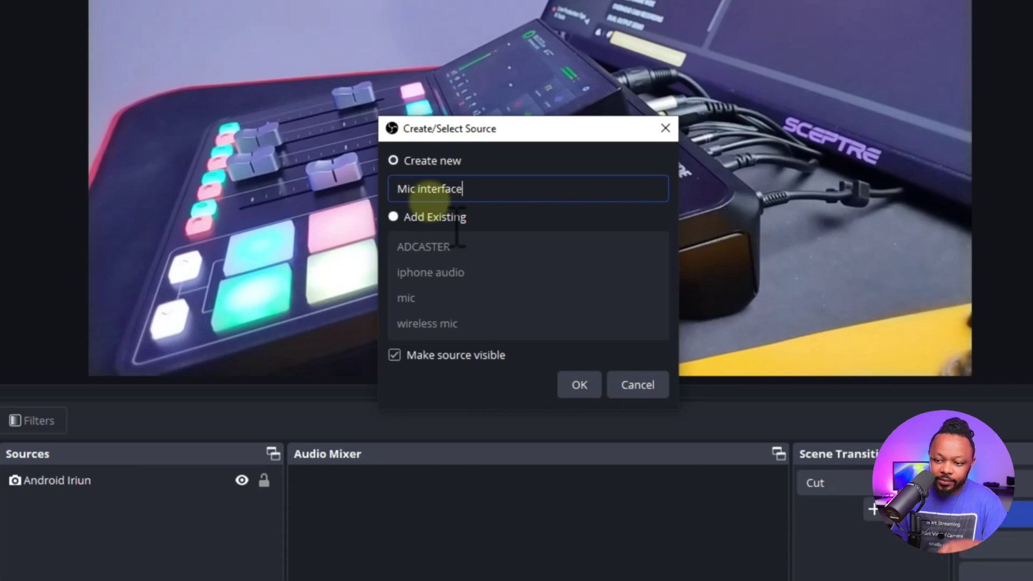
{"action": "left_click", "coordinate": [580, 389]}
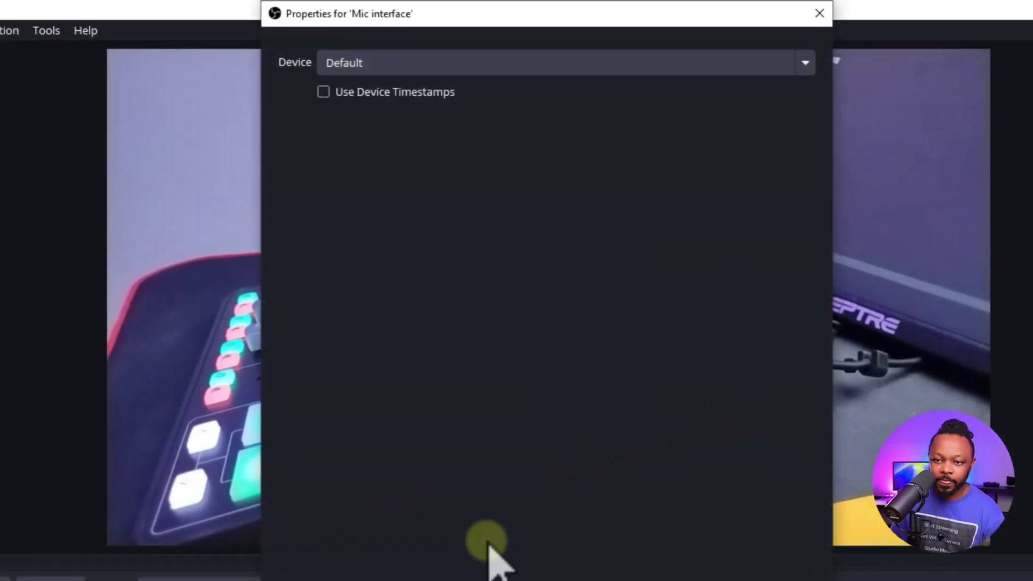
{"action": "left_click", "coordinate": [392, 62]}
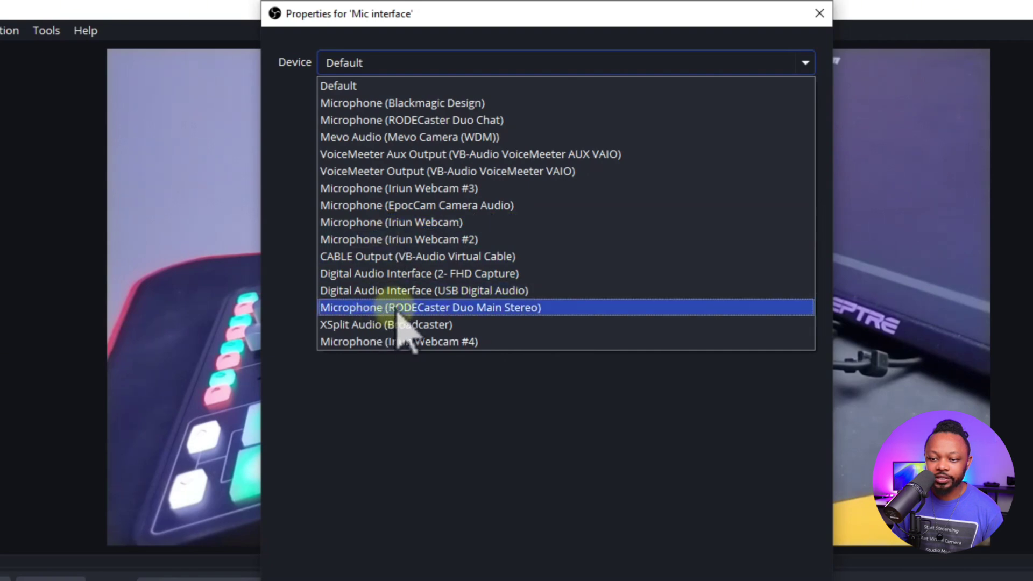
{"action": "left_click", "coordinate": [401, 311]}
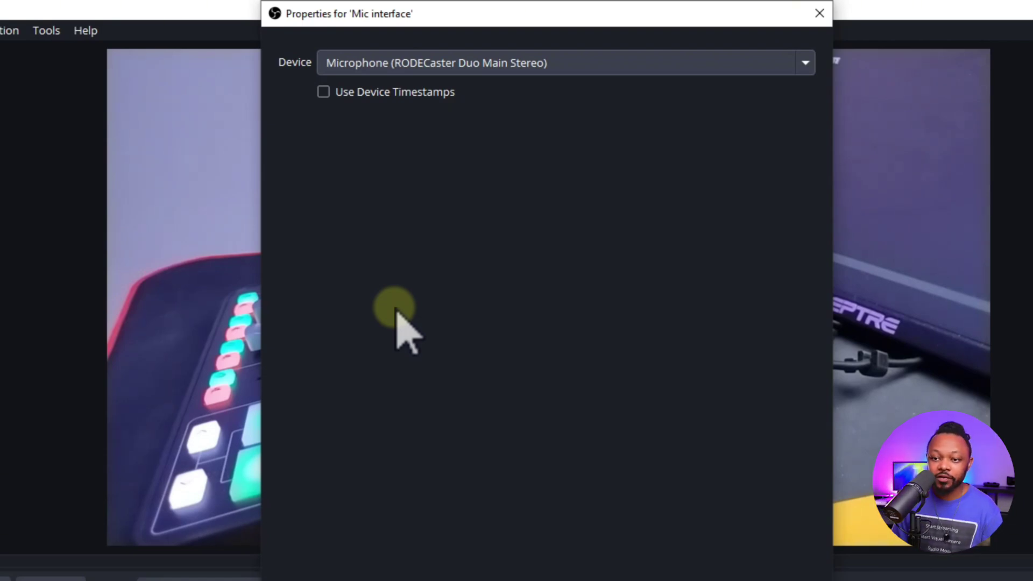
{"action": "left_click", "coordinate": [415, 60]}
{"action": "left_click", "coordinate": [415, 60]}
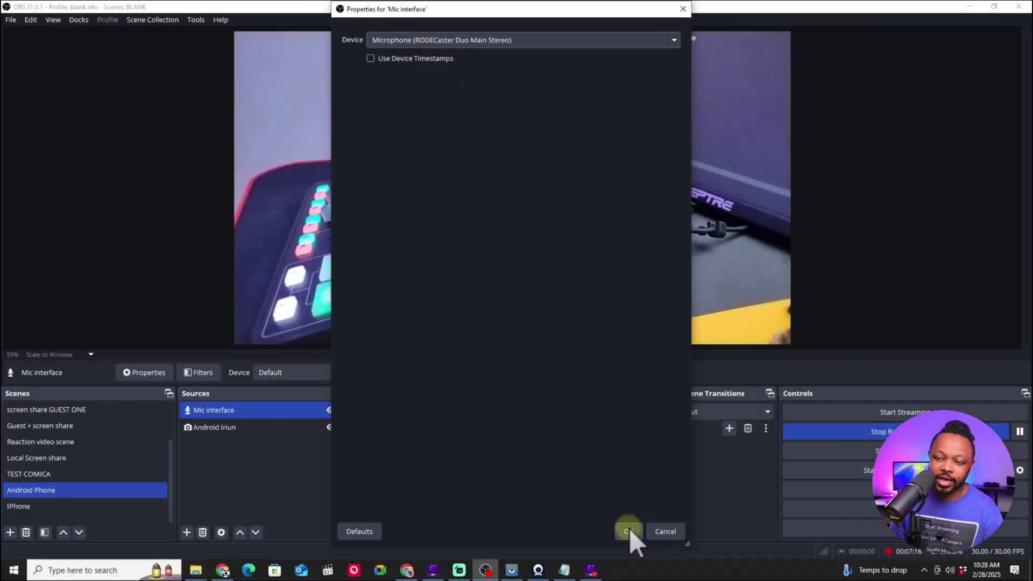
{"action": "left_click", "coordinate": [628, 530]}
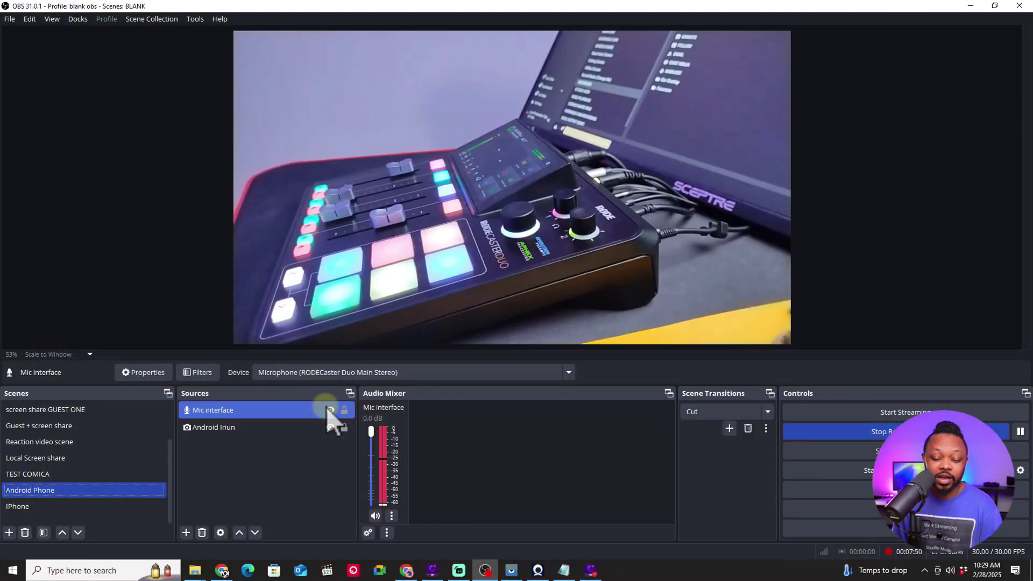
Select both the Mic interface and Android Iriun sources in the Android Phone scene
{"action": "left_click", "coordinate": [269, 427], "text": "ctrl"}
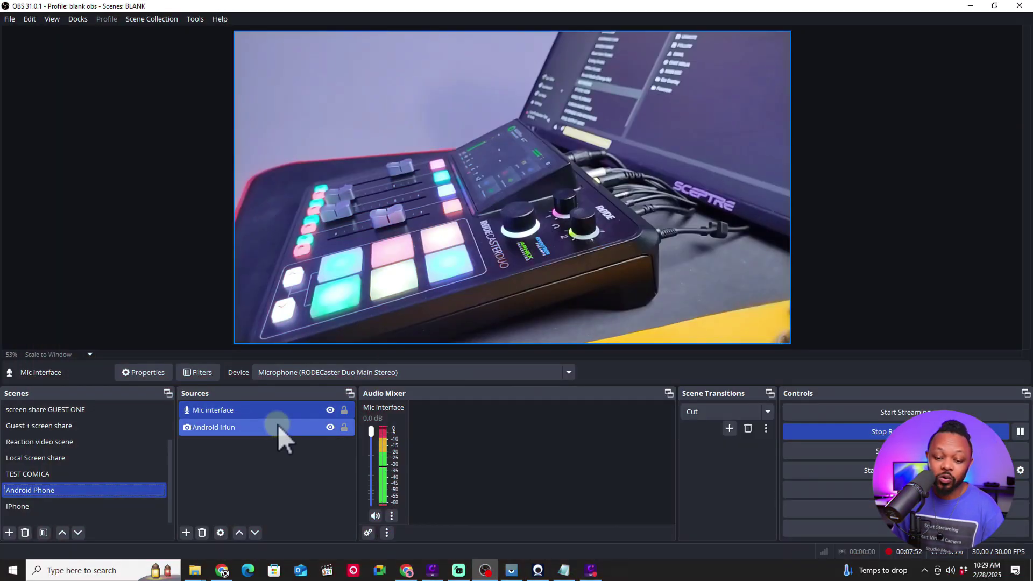
{"action": "left_click", "coordinate": [255, 410]}
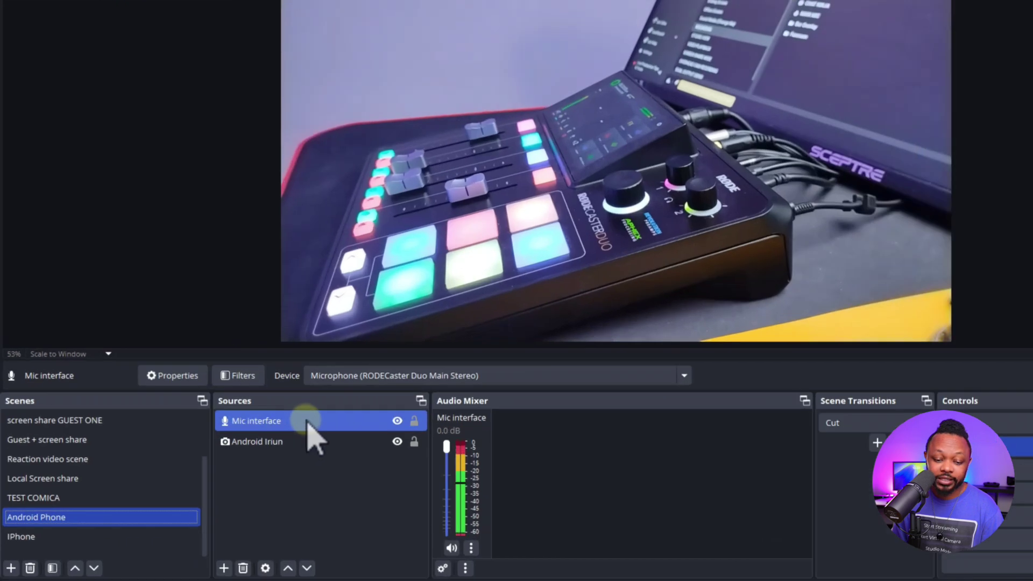
{"action": "left_click", "coordinate": [79, 537]}
{"action": "left_click", "coordinate": [81, 517]}
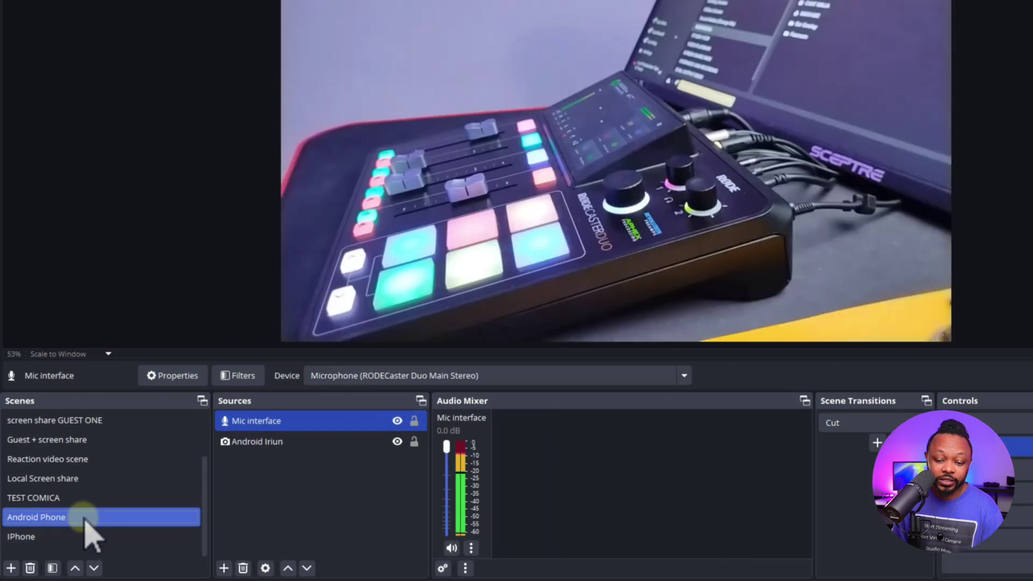
{"action": "left_click", "coordinate": [310, 440], "text": "ctrl"}
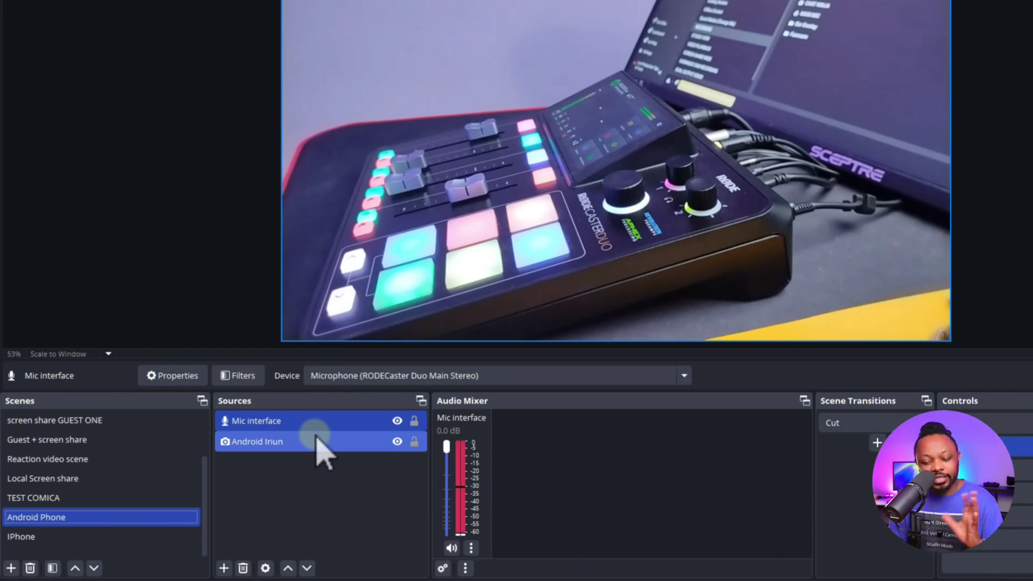
Remove the iphone audio source from the IPhone scene
{"action": "left_click", "coordinate": [69, 537]}
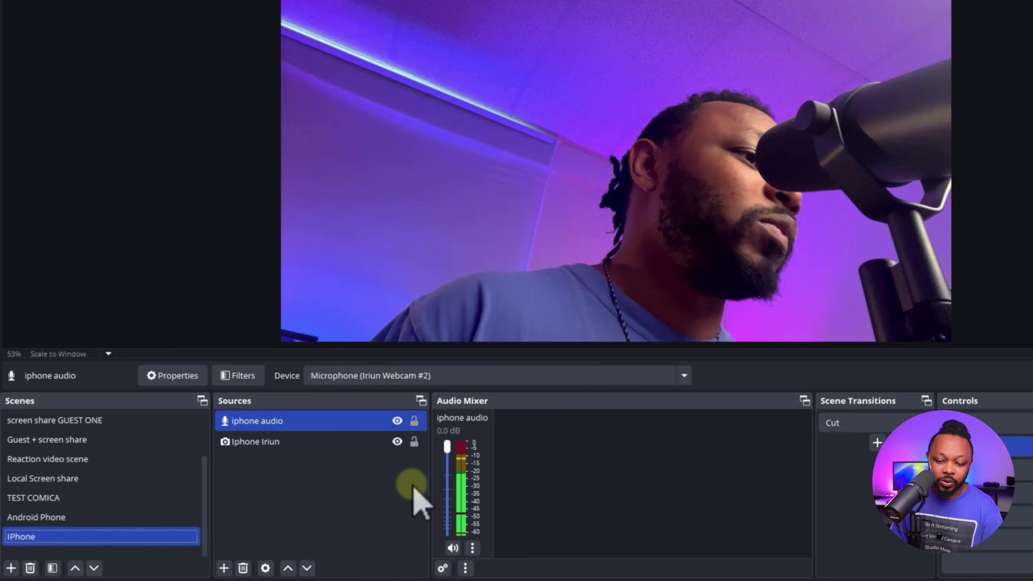
{"action": "left_click", "coordinate": [281, 444]}
{"action": "left_click", "coordinate": [293, 423]}
{"action": "left_click", "coordinate": [243, 568]}
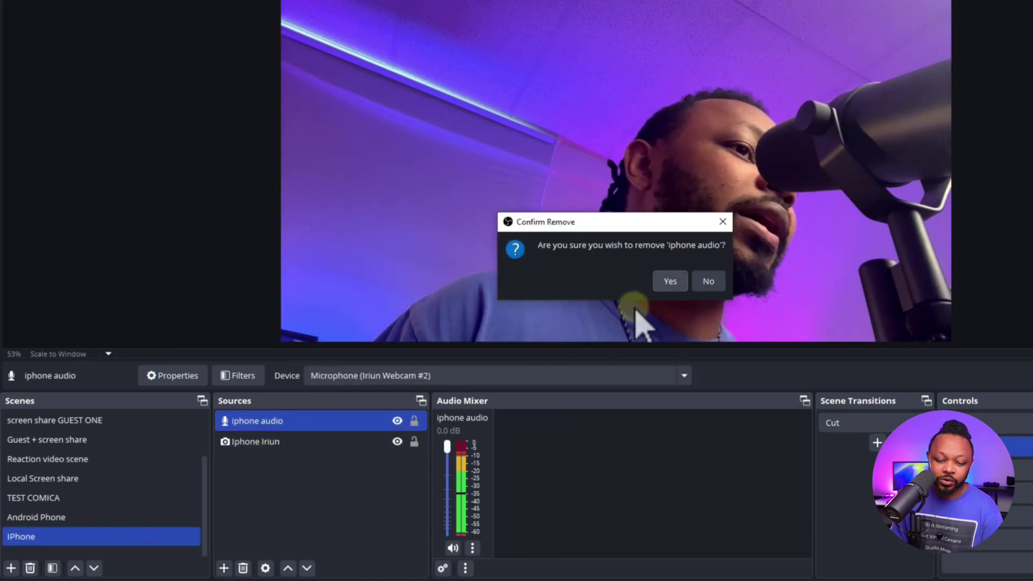
{"action": "left_click", "coordinate": [668, 280]}
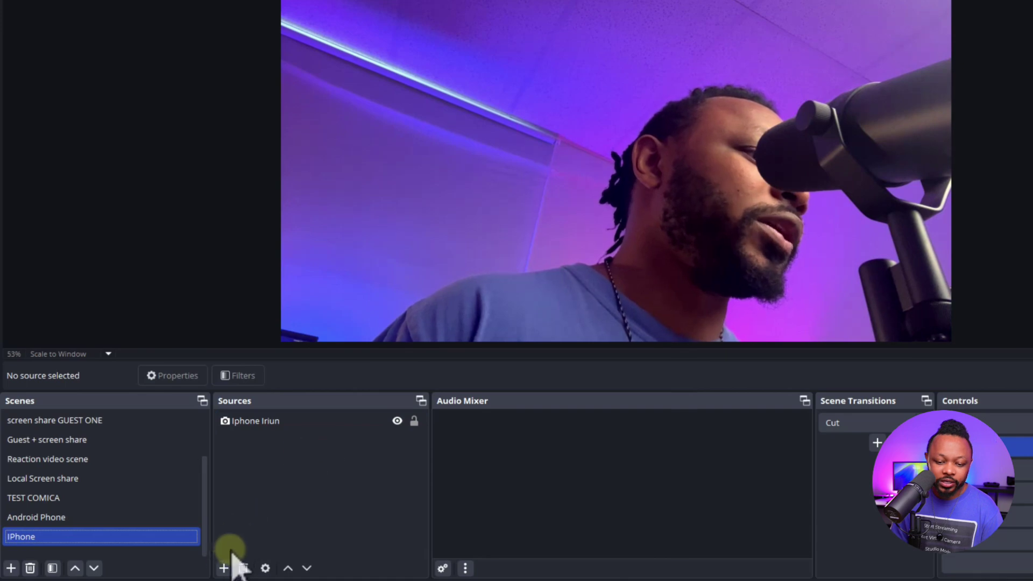
Add the existing Mic interface Audio Input Capture source to the IPhone scene and keep it visible
{"action": "left_click", "coordinate": [224, 568]}
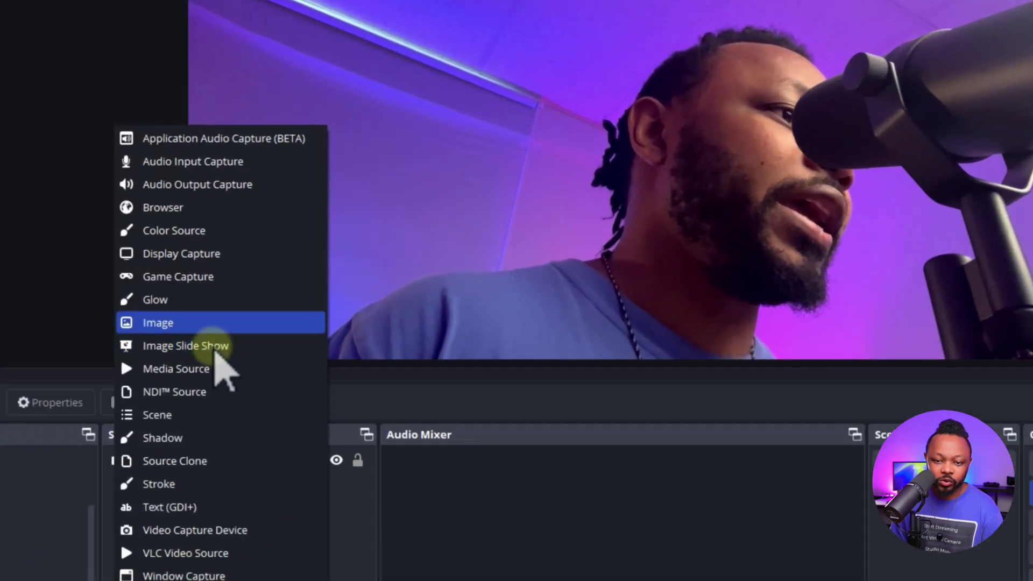
{"action": "left_click", "coordinate": [308, 186]}
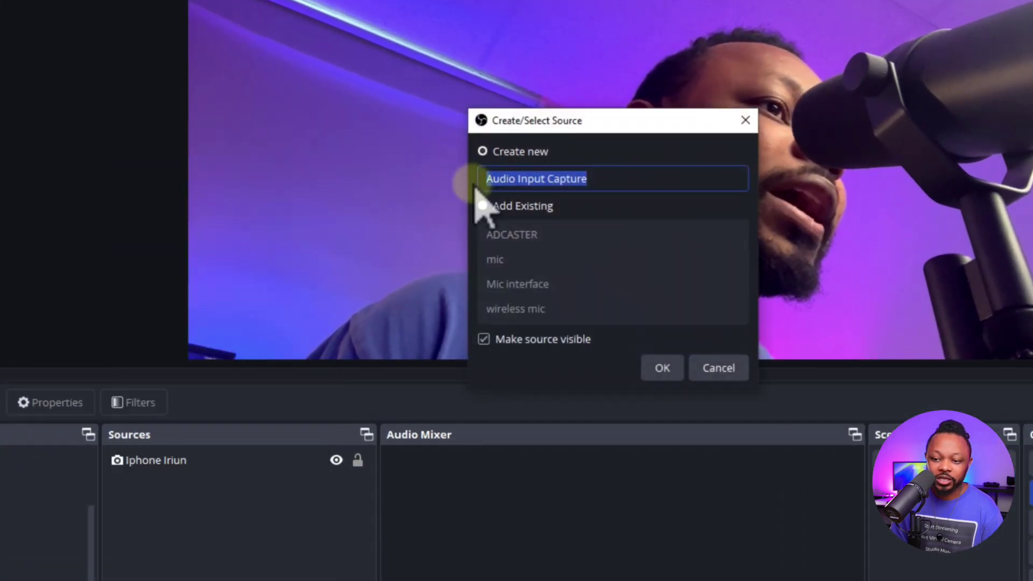
{"action": "left_click", "coordinate": [484, 208]}
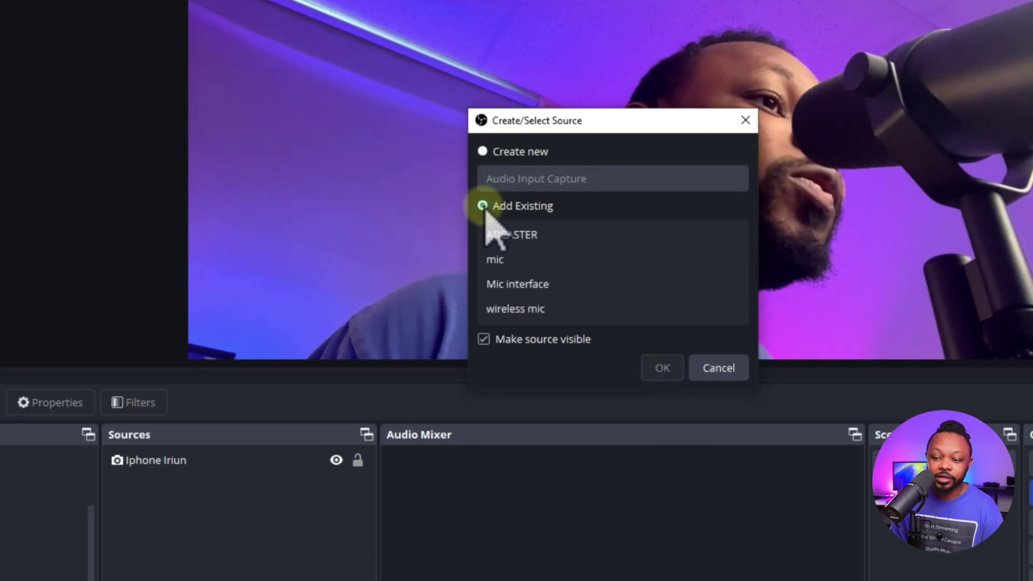
{"action": "left_click", "coordinate": [517, 285]}
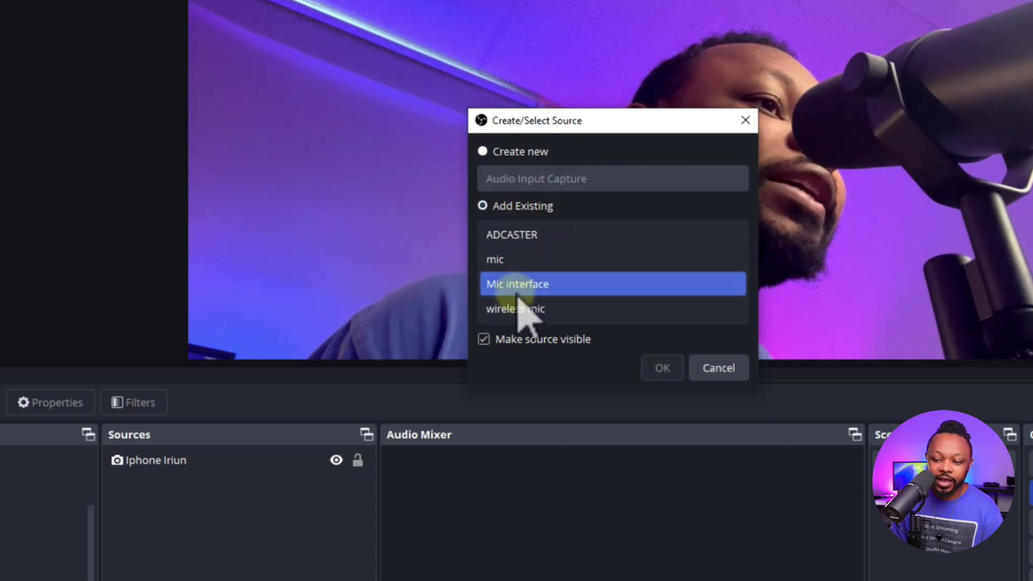
{"action": "left_click", "coordinate": [663, 368]}
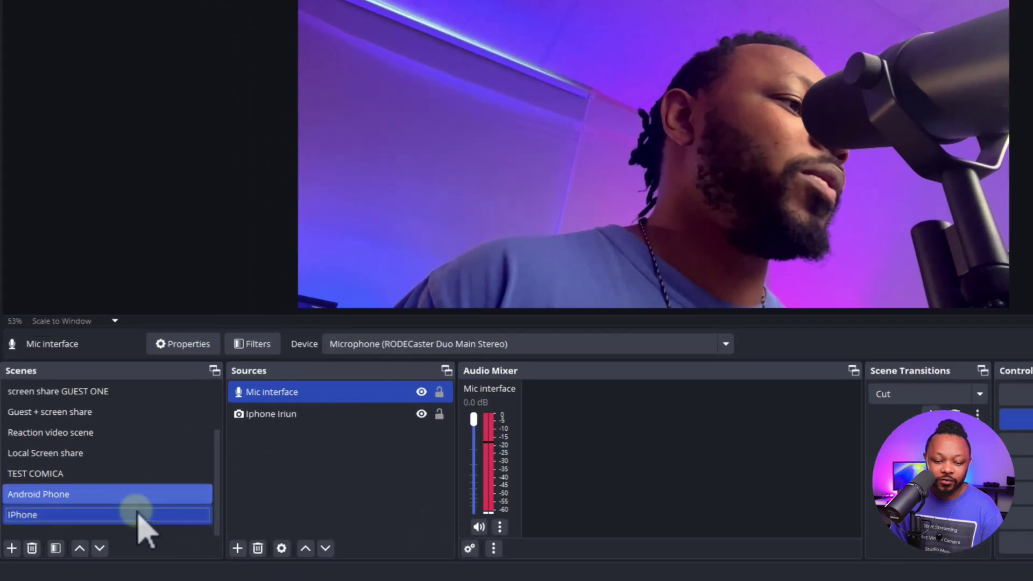
Compare the Android Phone scene with the IPhone scene by switching between them, ending on the IPhone scene
{"action": "left_click", "coordinate": [103, 491]}
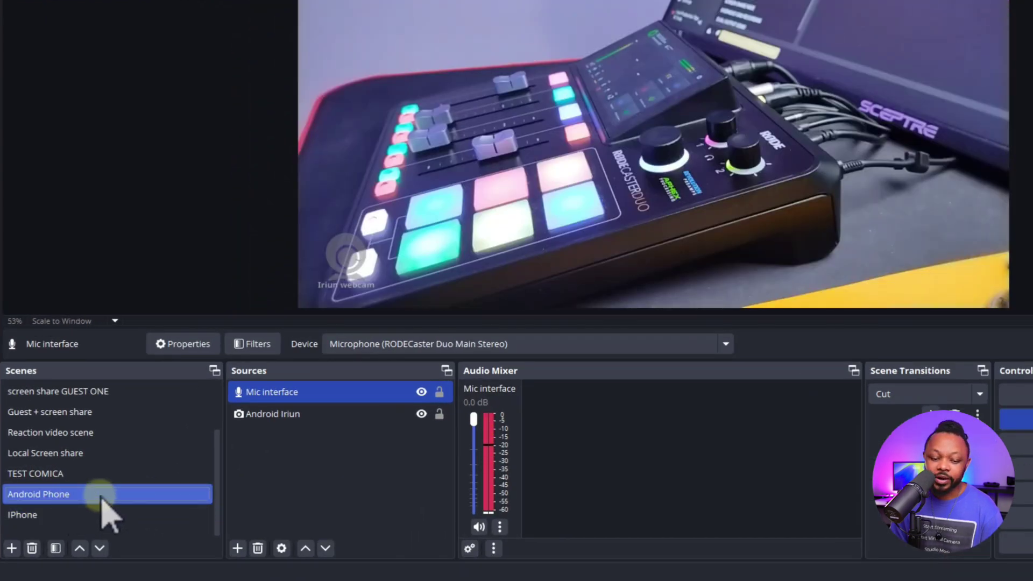
{"action": "left_click", "coordinate": [48, 516]}
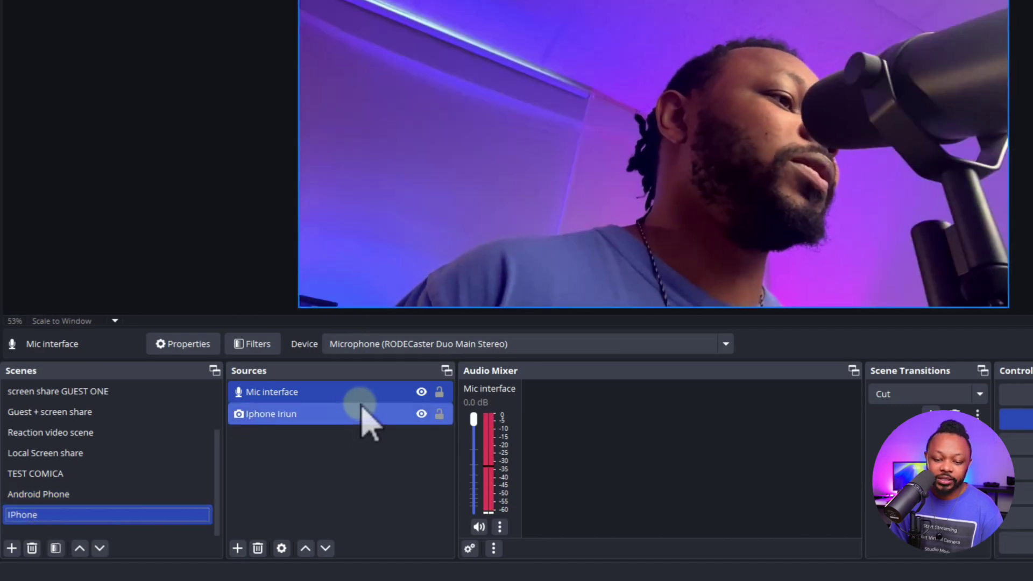